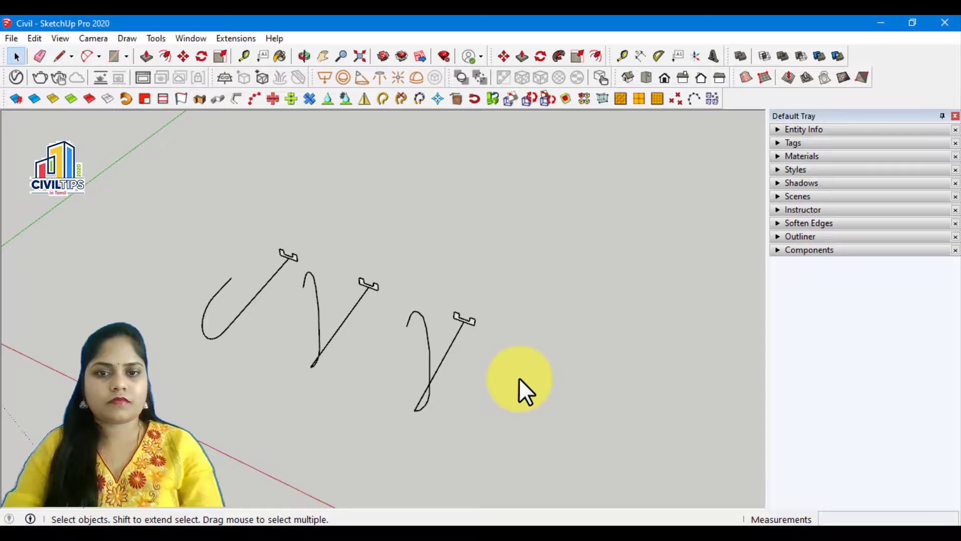
- Orbit and zoom around the sketched freehand paths to view them from different angles
scroll(519, 379, down, 3)
mouse_move(521, 383)
middle_down()
mouse_move(466, 380)
mouse_move(394, 398)
middle_up()
scroll(395, 395, up, 2)
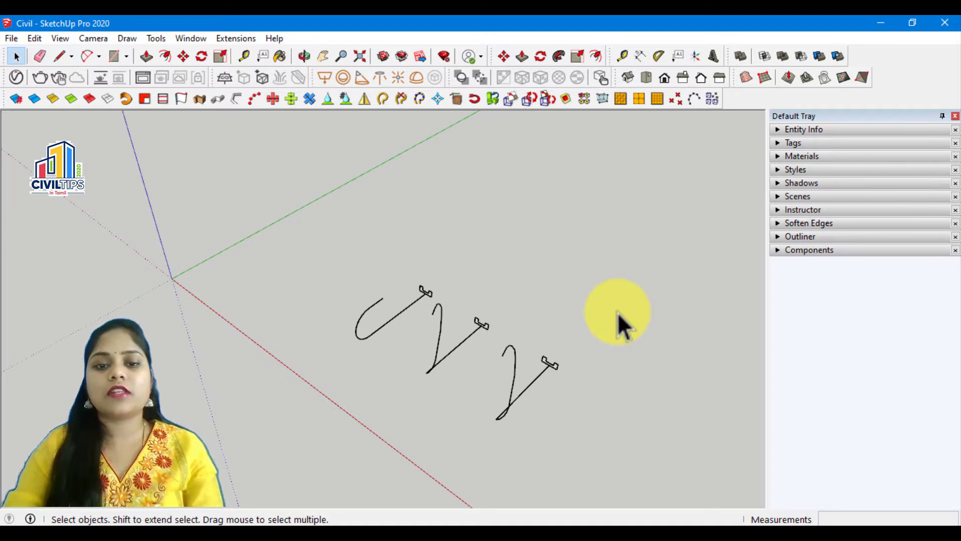
middle_drag(414, 393, 437, 343)
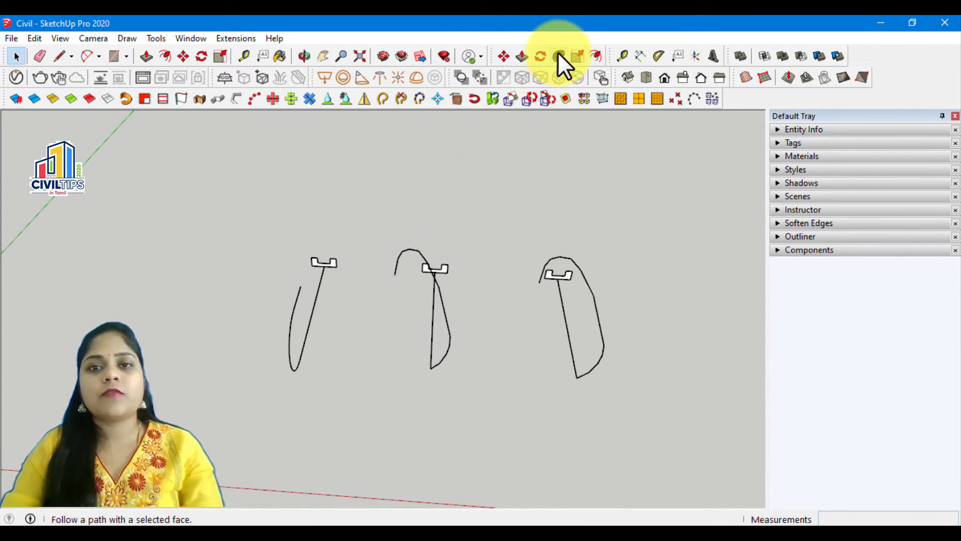
- Try dragging the left profile with Follow Me, then undo the unfinished sweep
click(559, 54)
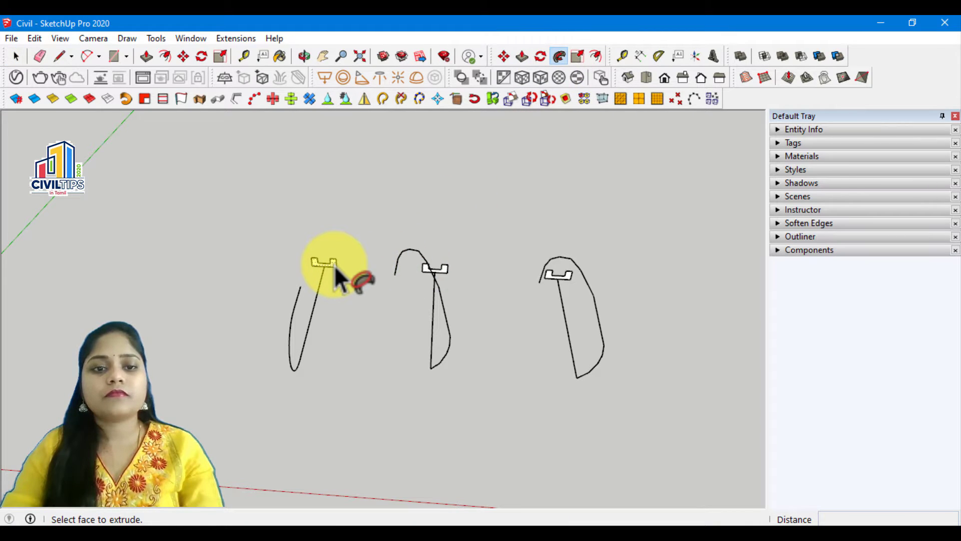
mouse_move(334, 266)
mouse_down()
mouse_move(295, 295)
mouse_move(299, 287)
mouse_up()
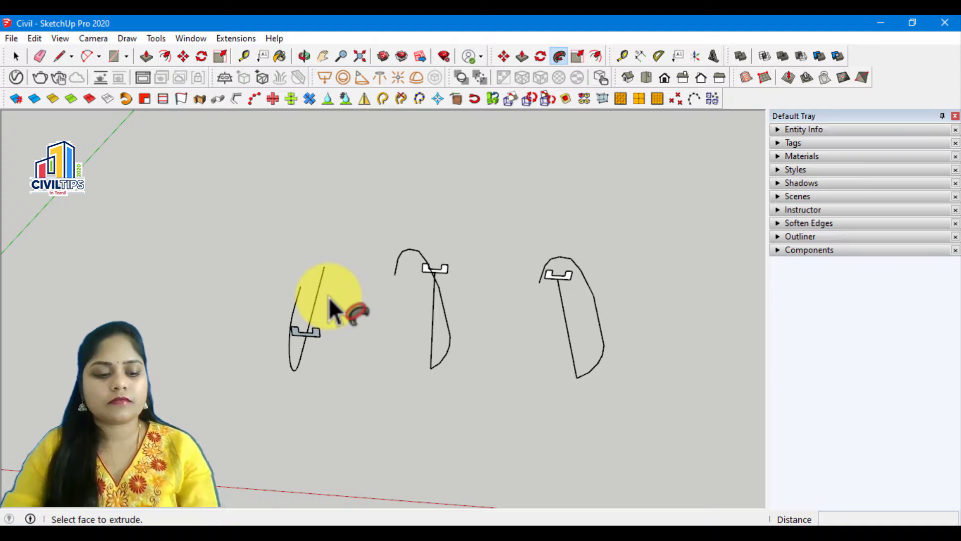
key(ctrl+z)
key(space)
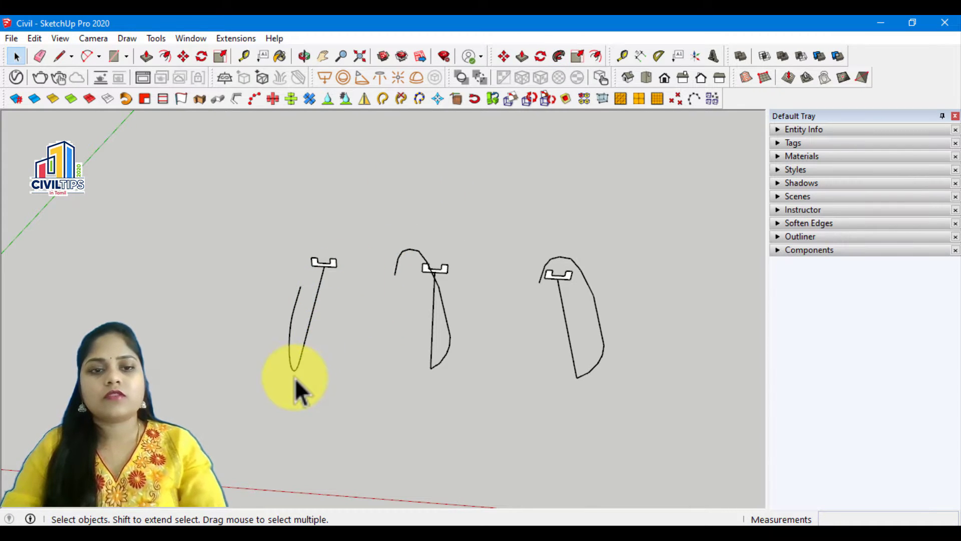
- Select the left curved path plus its short top segment and sweep the left profile along it
click(305, 338)
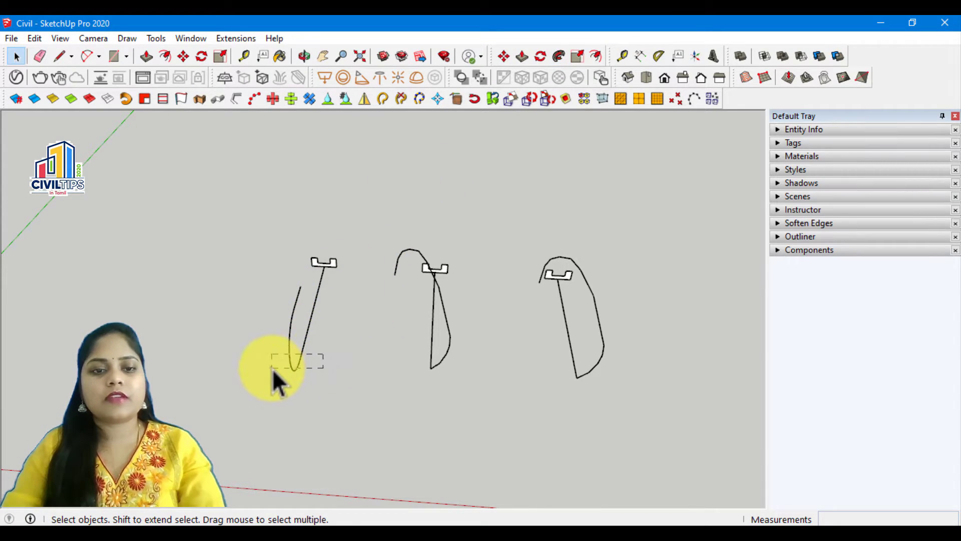
shift+click(298, 292)
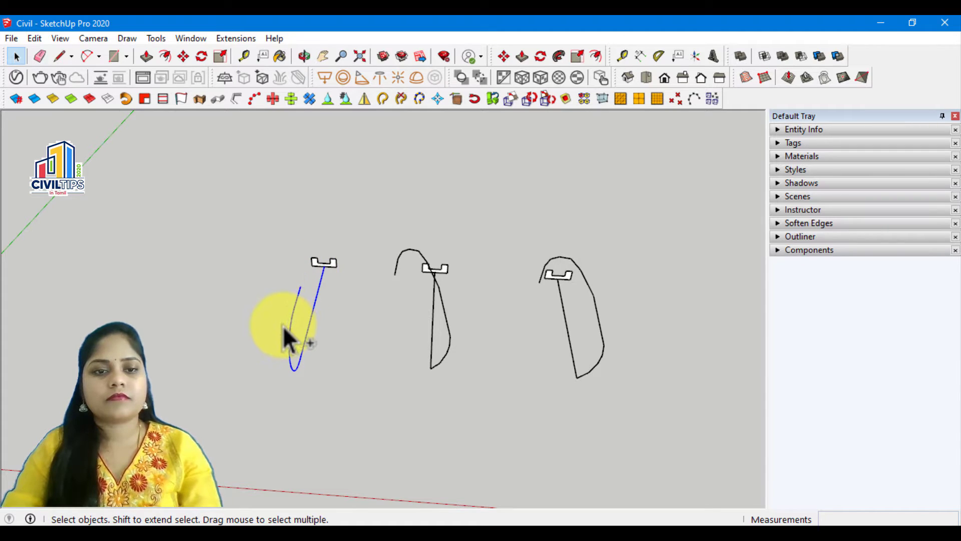
click(558, 56)
drag(332, 263, 344, 281)
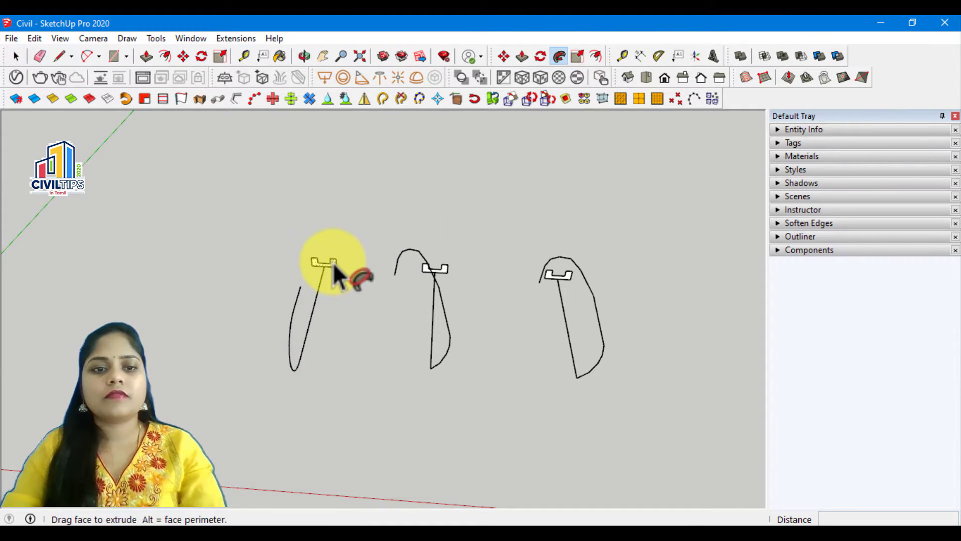
middle_drag(319, 378, 322, 365)
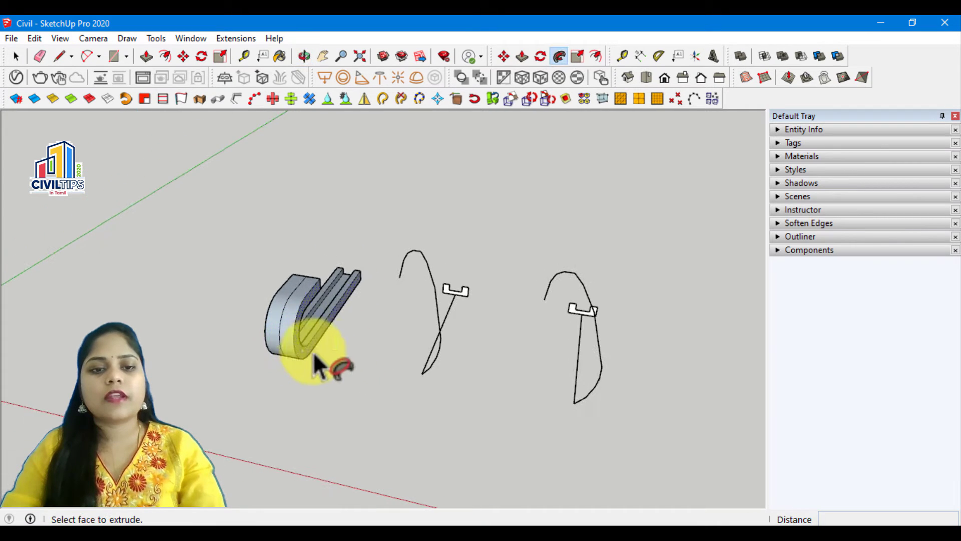
scroll(368, 341, up, 3)
key(space)
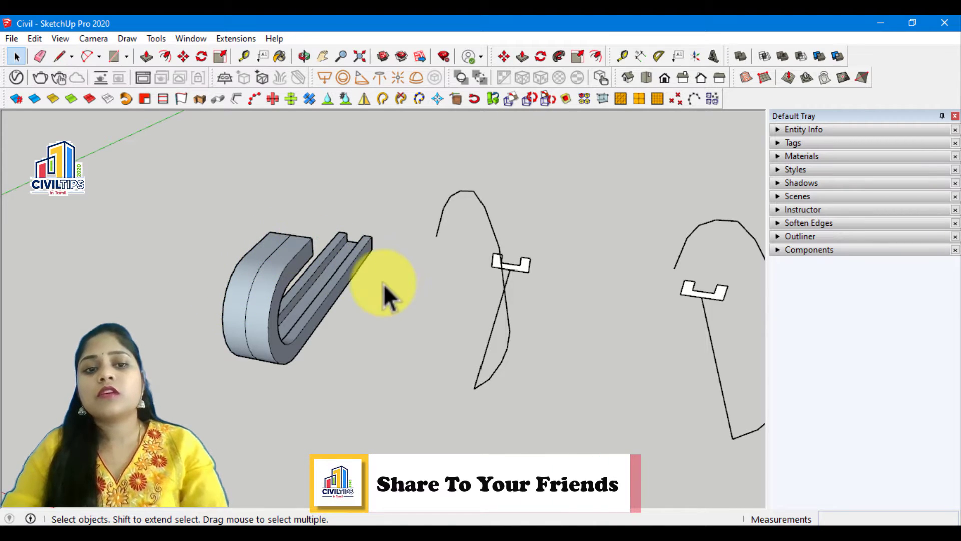
- Delete the seam edge on the first hook's curved face to merge its faces
middle_drag(398, 376, 382, 374)
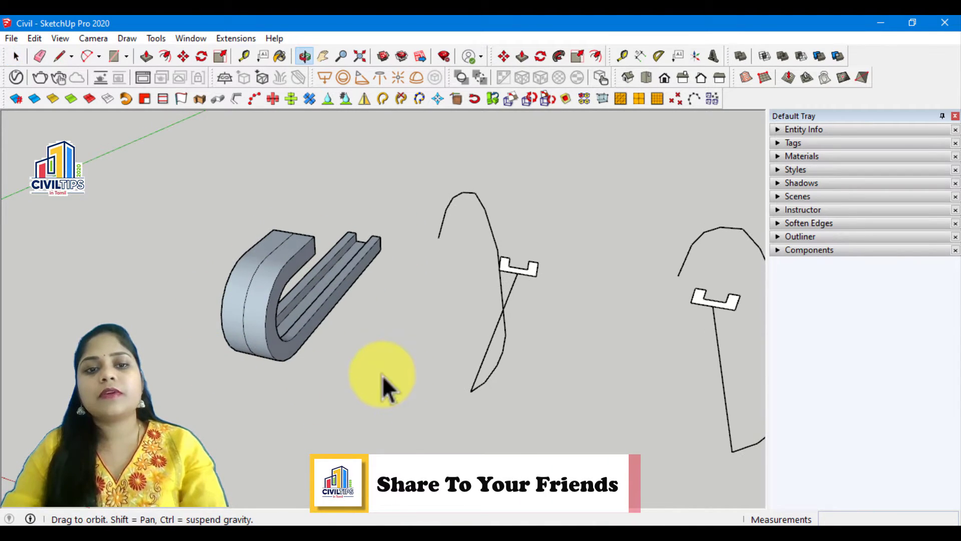
scroll(257, 278, up, 2)
click(257, 278)
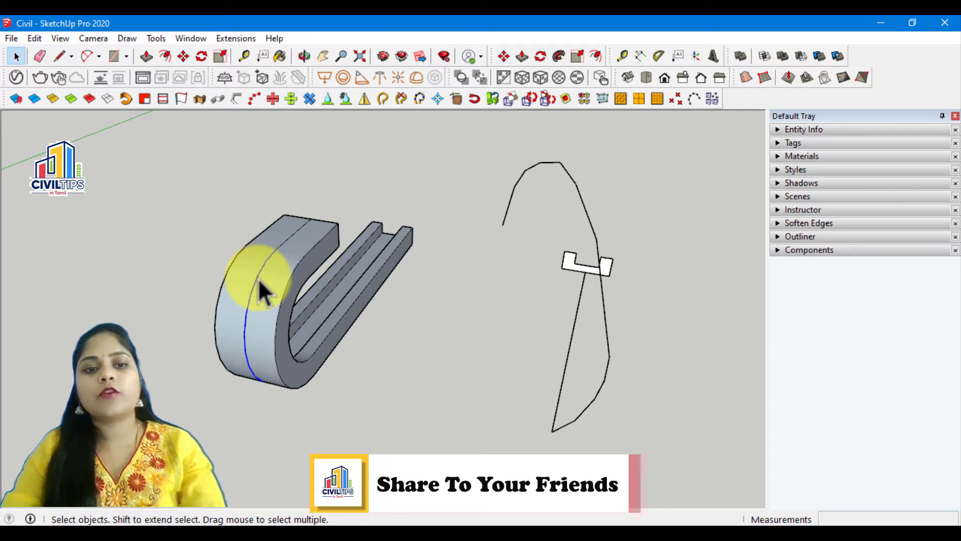
key(Delete)
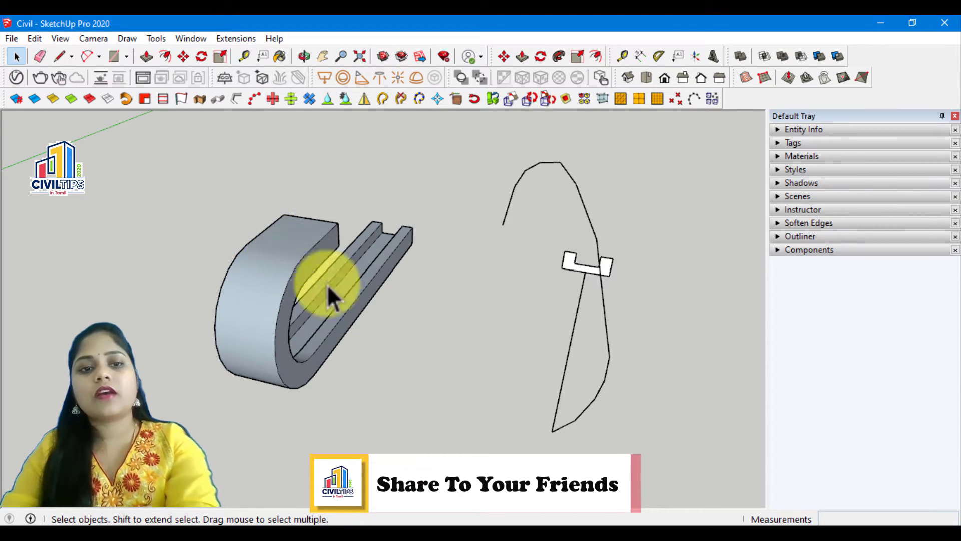
- Orbit and zoom out so the first hook solid and all three paths are framed
mouse_move(409, 359)
middle_down()
mouse_move(265, 344)
mouse_move(404, 365)
mouse_move(461, 270)
middle_up()
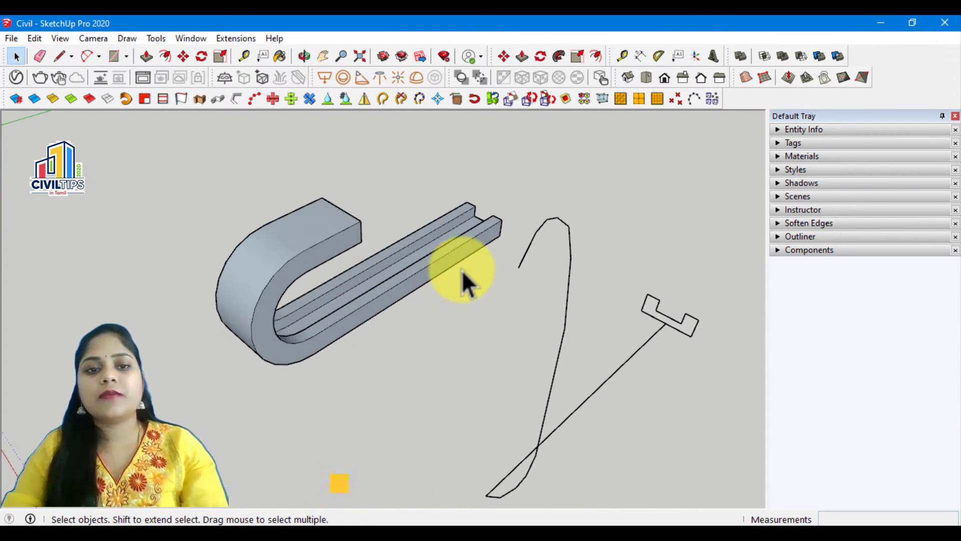
scroll(350, 337, down, 1)
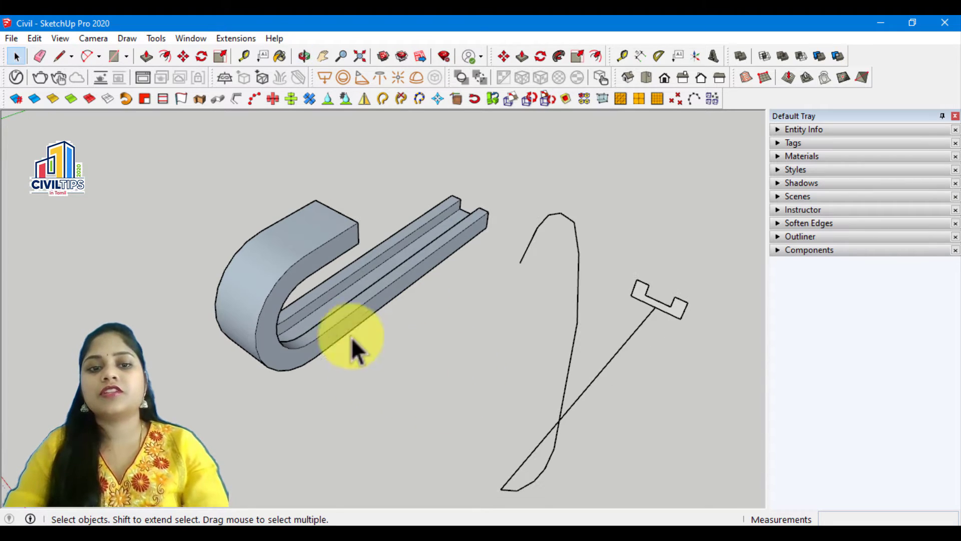
scroll(397, 320, down, 1)
scroll(398, 321, down, 1)
scroll(399, 326, down, 1)
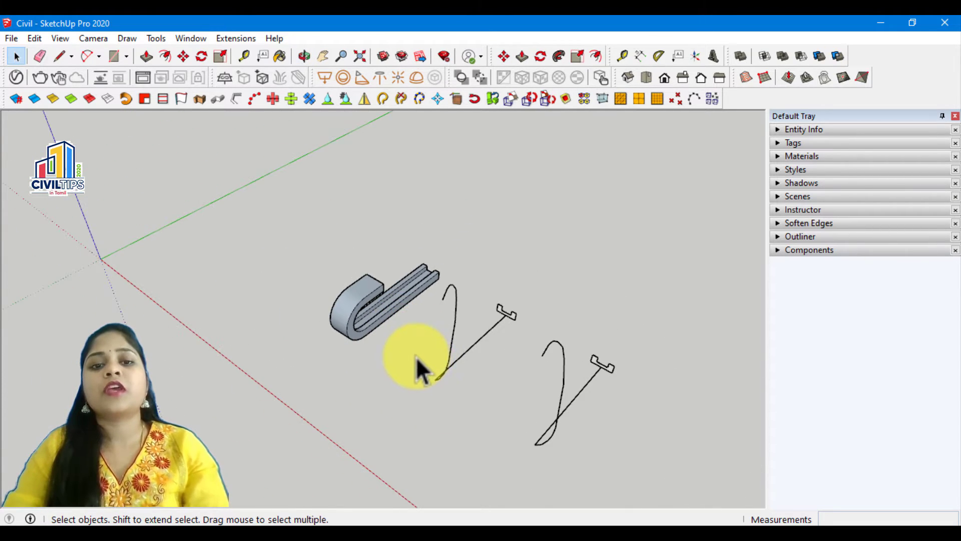
mouse_move(420, 365)
middle_down()
mouse_move(506, 350)
mouse_move(487, 375)
mouse_move(488, 336)
mouse_move(516, 322)
middle_up()
scroll(508, 320, up, 1)
scroll(463, 391, down, 1)
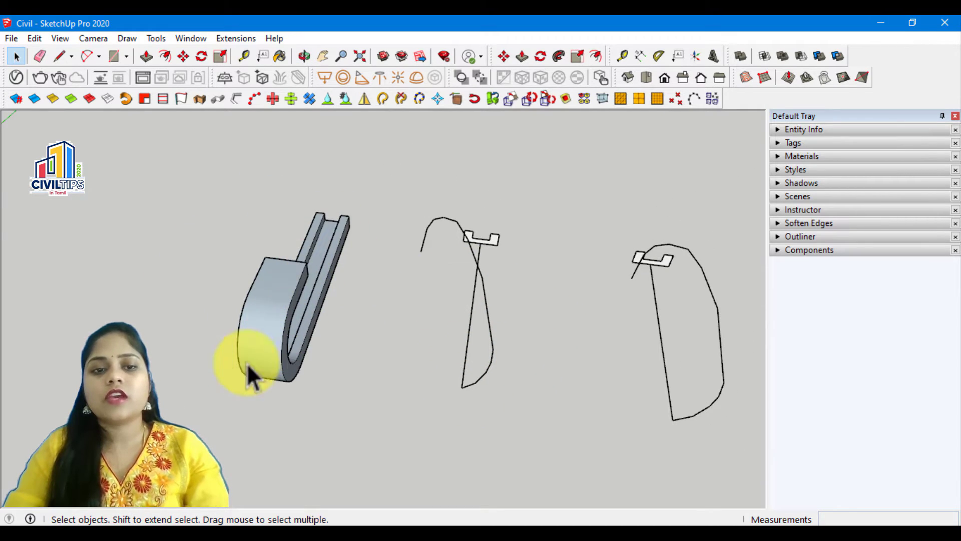
mouse_move(284, 266)
middle_down()
mouse_move(432, 351)
mouse_move(495, 334)
middle_up()
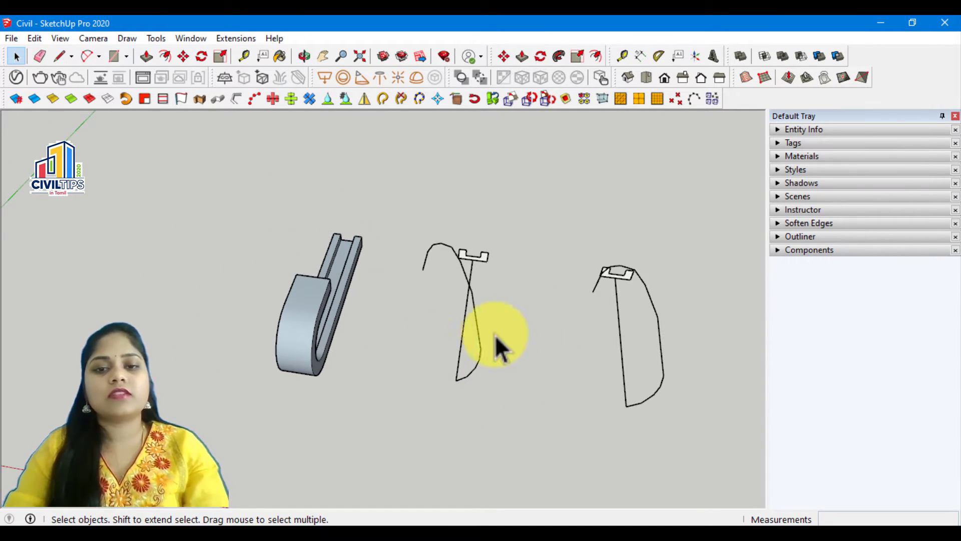
mouse_move(470, 384)
middle_down()
mouse_move(453, 362)
mouse_move(430, 373)
mouse_move(386, 365)
mouse_move(400, 389)
middle_up()
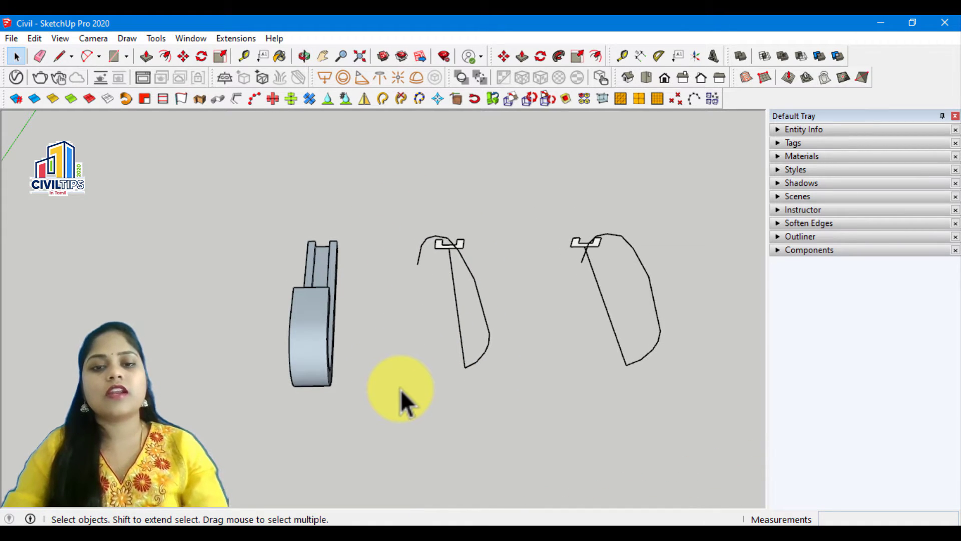
mouse_move(466, 415)
middle_down()
mouse_move(431, 391)
mouse_move(634, 130)
middle_up()
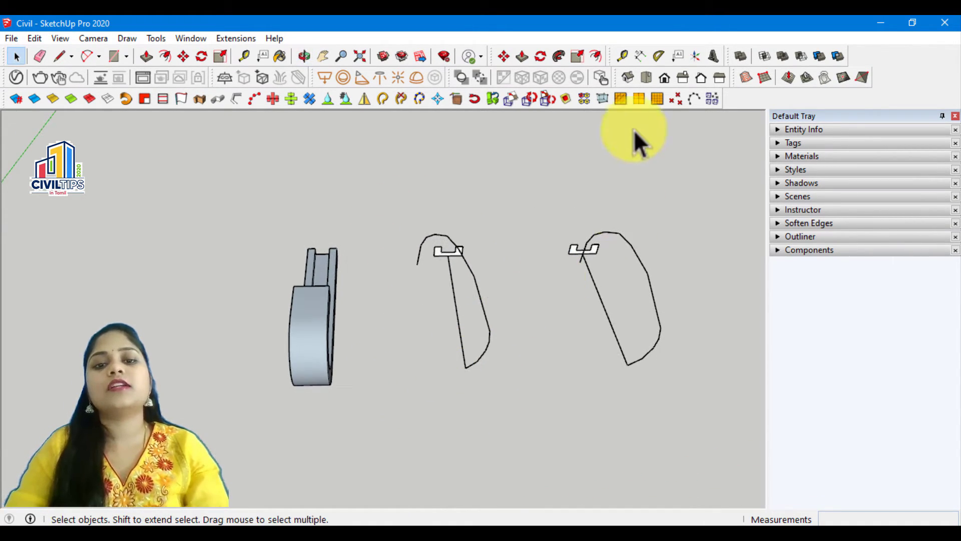
- Select the middle freehand path and sweep the middle profile along it into a looped channel
click(466, 368)
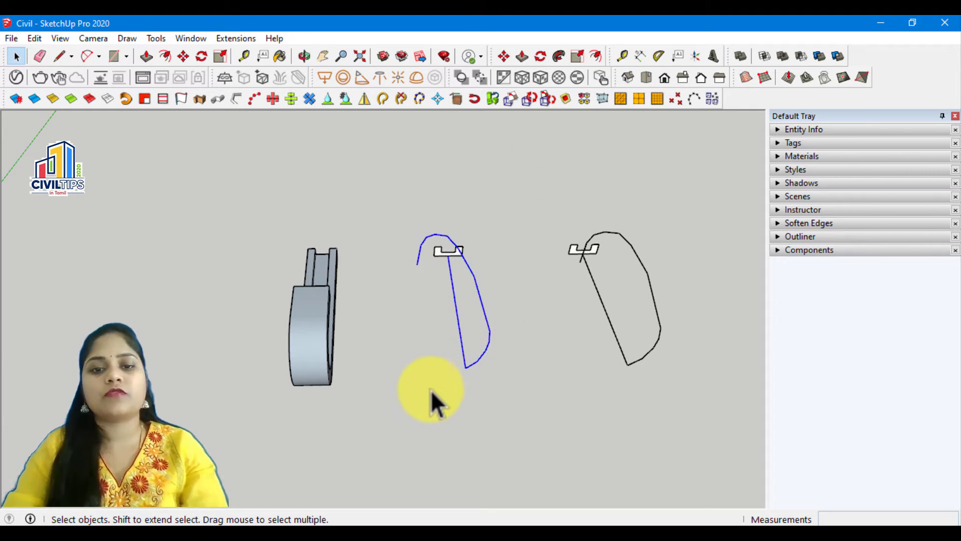
click(559, 55)
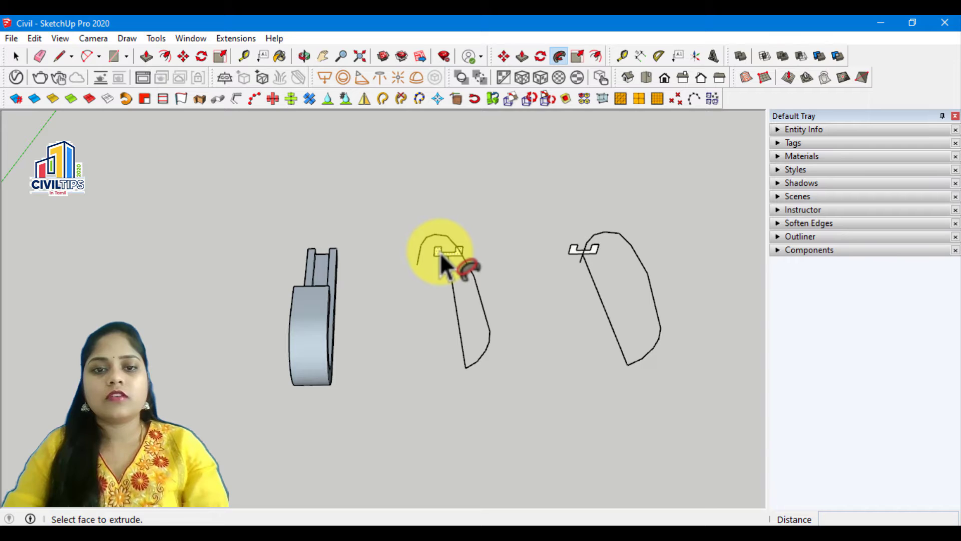
click(440, 253)
mouse_move(445, 257)
middle_down()
mouse_move(515, 321)
mouse_move(563, 289)
mouse_move(418, 343)
mouse_move(433, 348)
middle_up()
scroll(431, 349, up, 2)
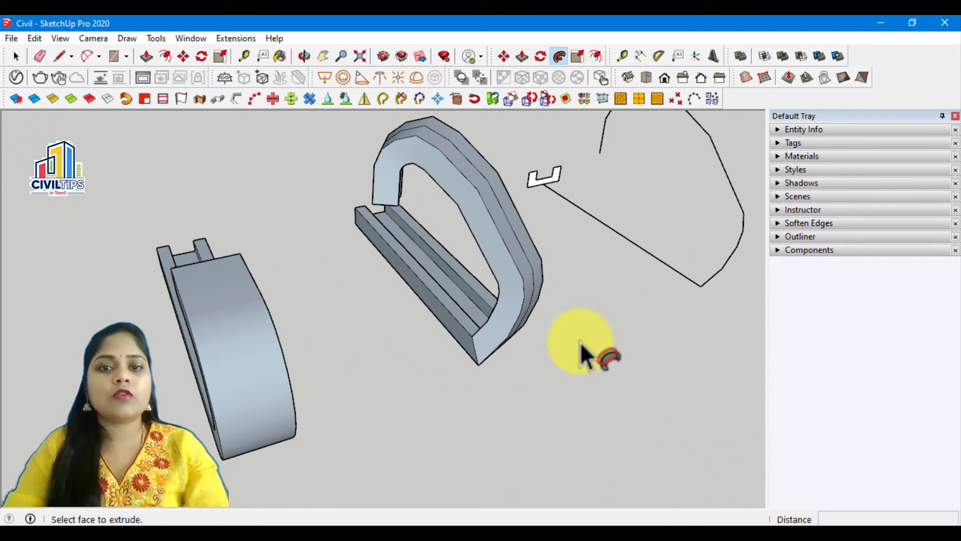
middle_drag(581, 346, 418, 284)
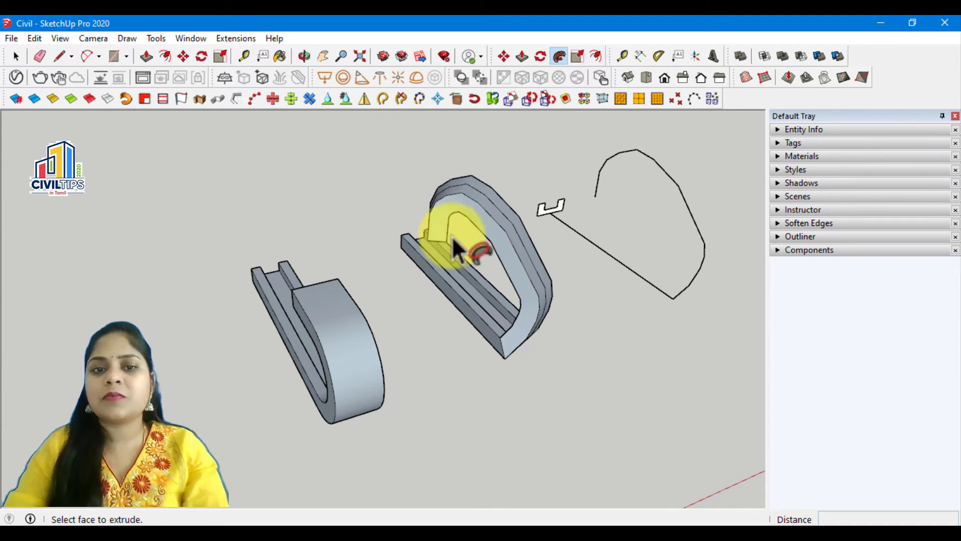
key(space)
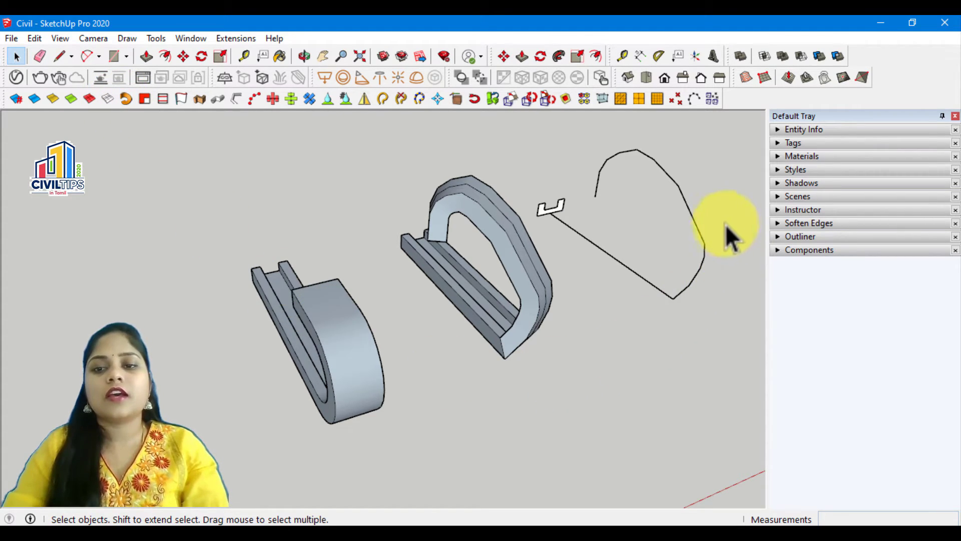
- Crossing-select the right-hand path with its profile, then orbit and zoom to frame all solids
drag(625, 350, 629, 200)
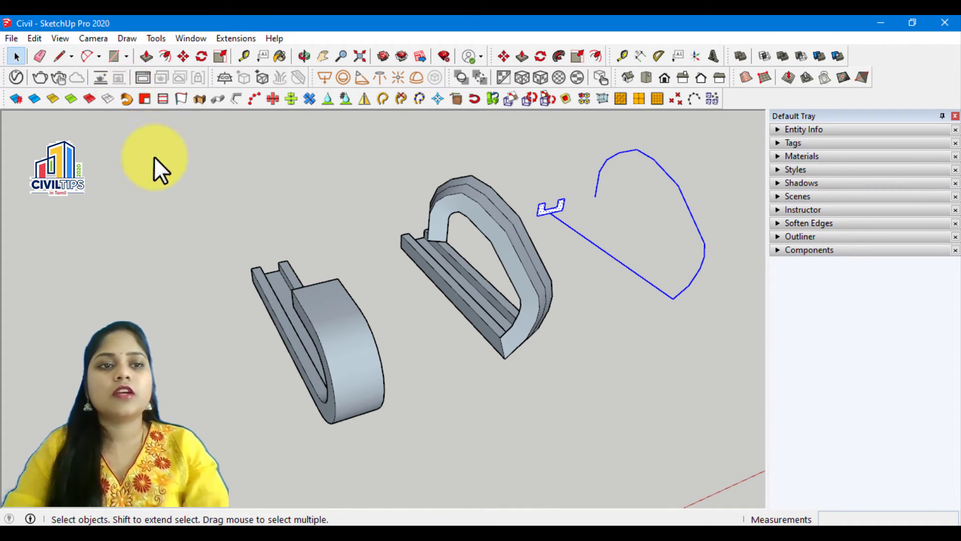
mouse_move(640, 362)
middle_down()
mouse_move(644, 350)
mouse_move(622, 397)
mouse_move(650, 384)
middle_up()
scroll(623, 269, up, 2)
scroll(606, 253, up, 3)
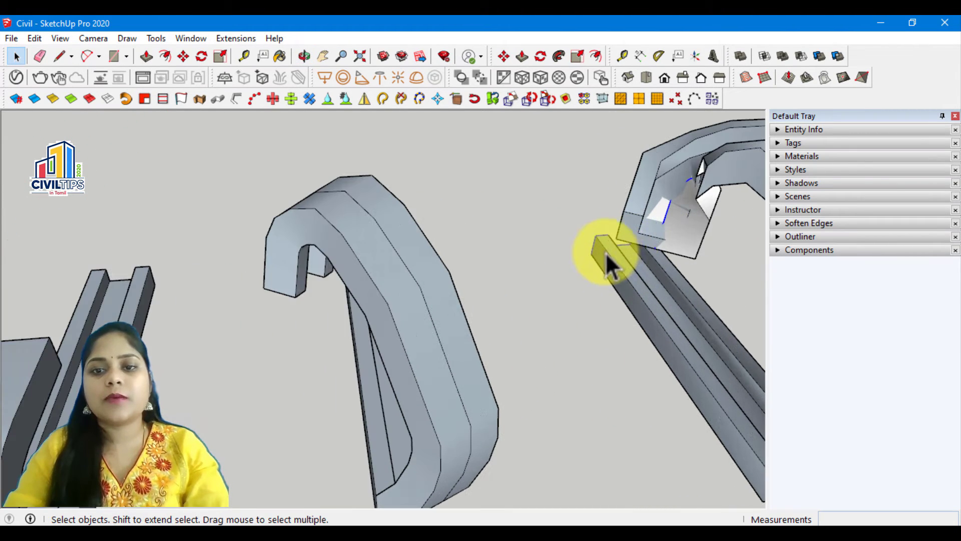
scroll(698, 375, down, 3)
scroll(671, 322, down, 2)
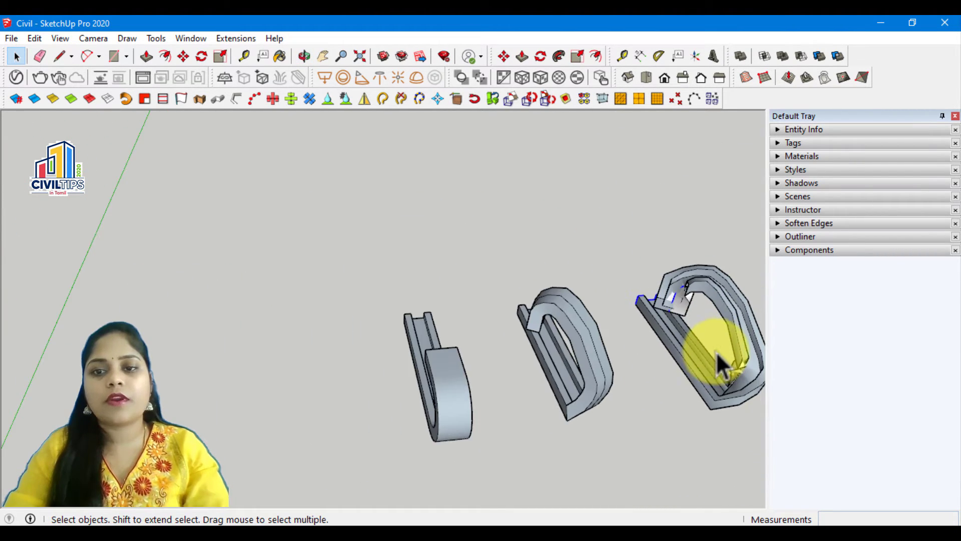
shift+middle_drag(683, 365, 558, 335)
scroll(541, 323, up, 3)
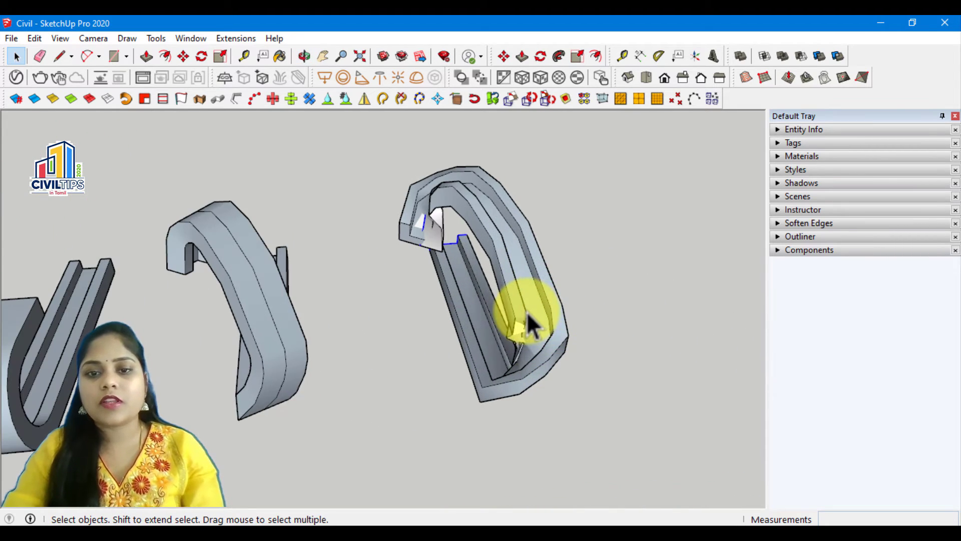
scroll(530, 346, up, 3)
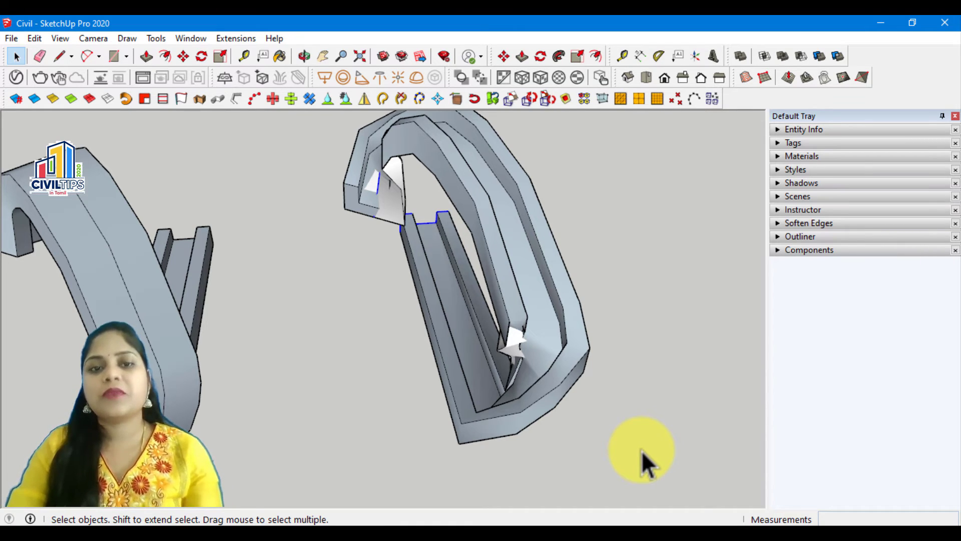
- Orbit to the third hook's inner top and undo the stray wedge face there
mouse_move(641, 451)
middle_down()
mouse_move(212, 370)
mouse_move(182, 397)
middle_up()
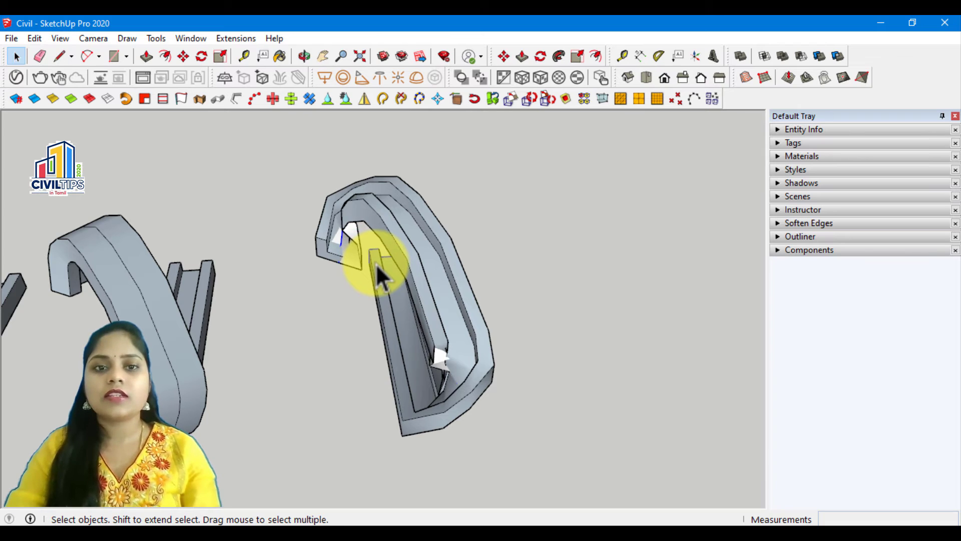
key(ctrl+z)
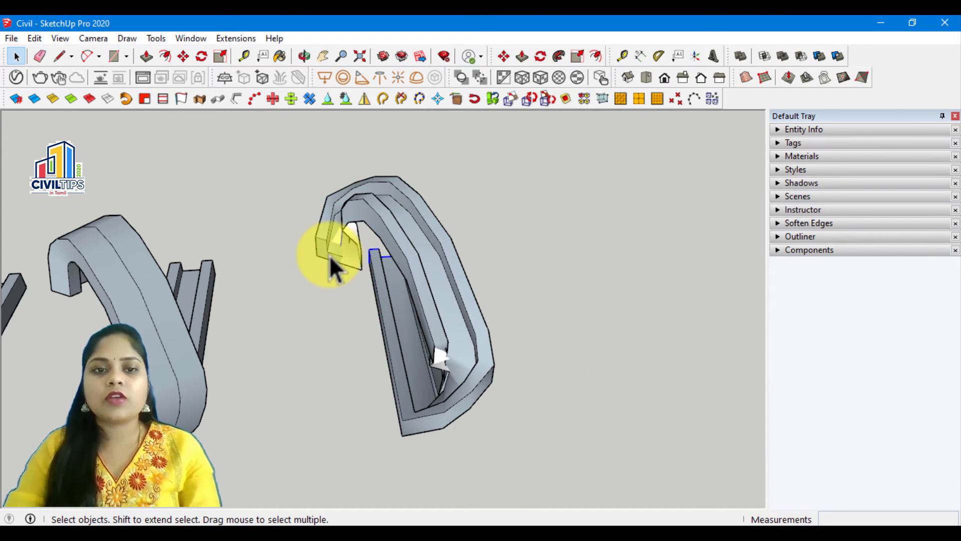